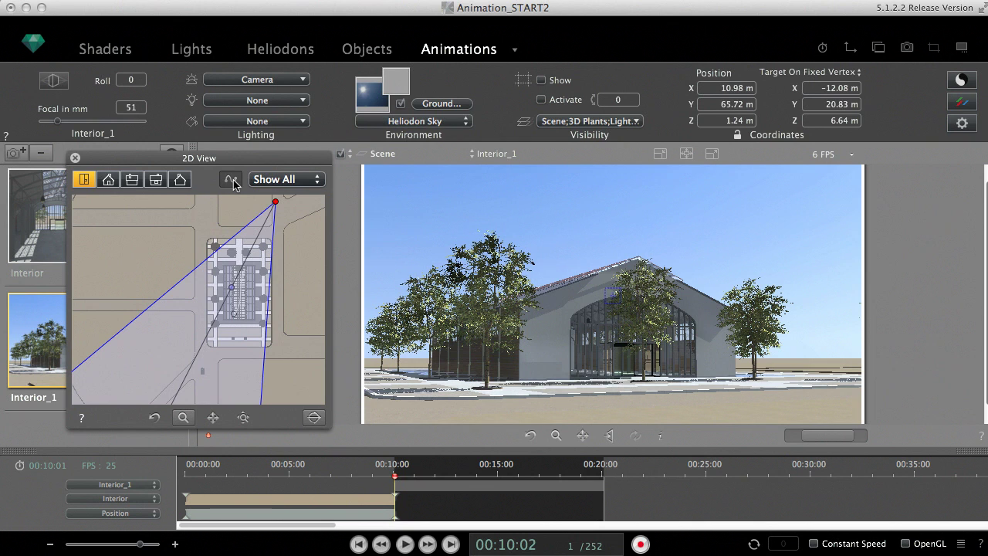
Create a plan-view path moving the Interior_1 camera to the building's opposite street corner and bow it outward with both end tangents.
click(231, 179)
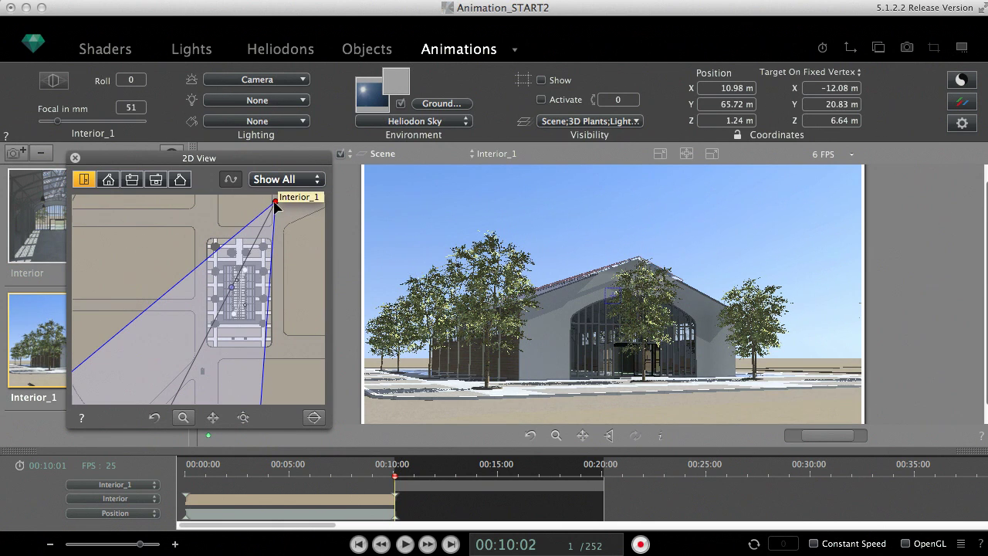
drag(275, 203, 200, 349)
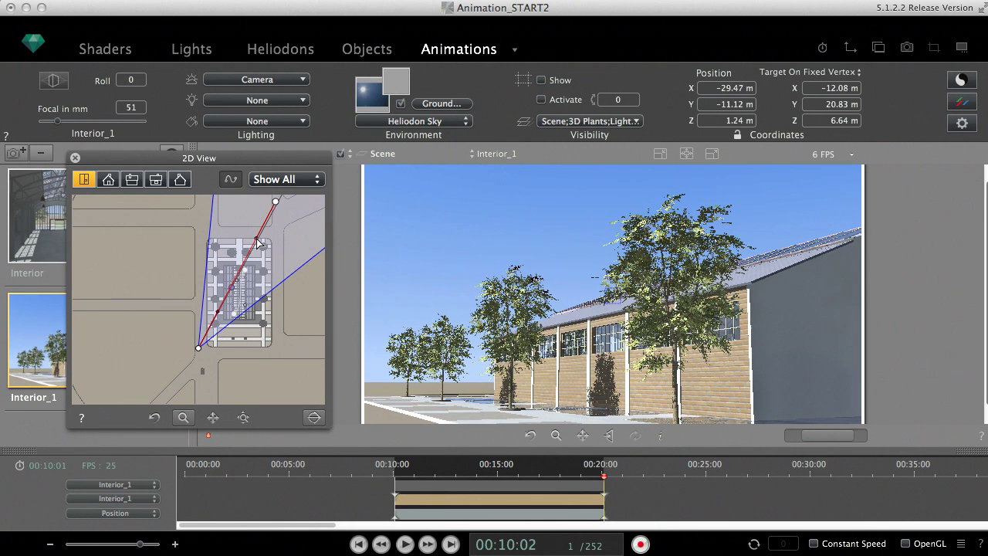
drag(257, 243, 228, 223)
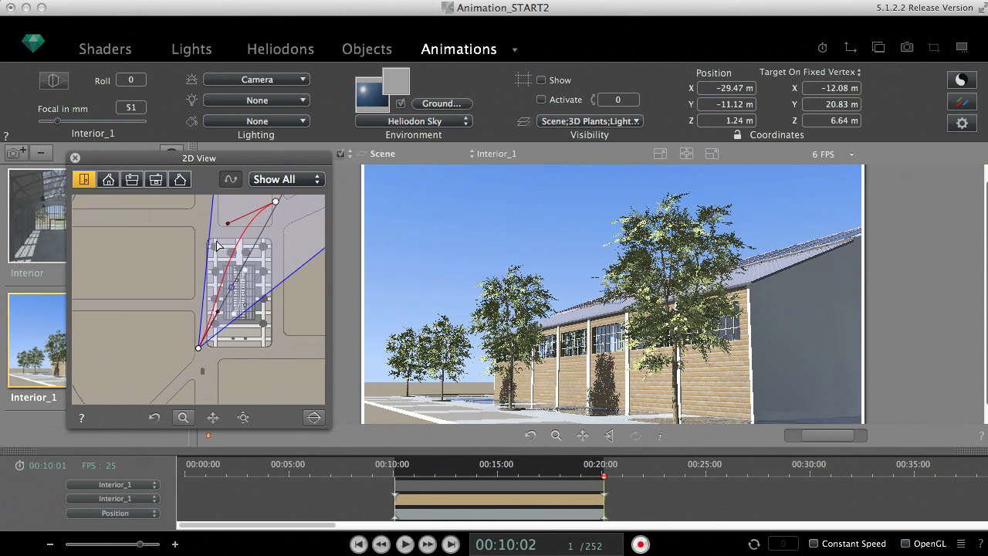
drag(219, 314, 197, 299)
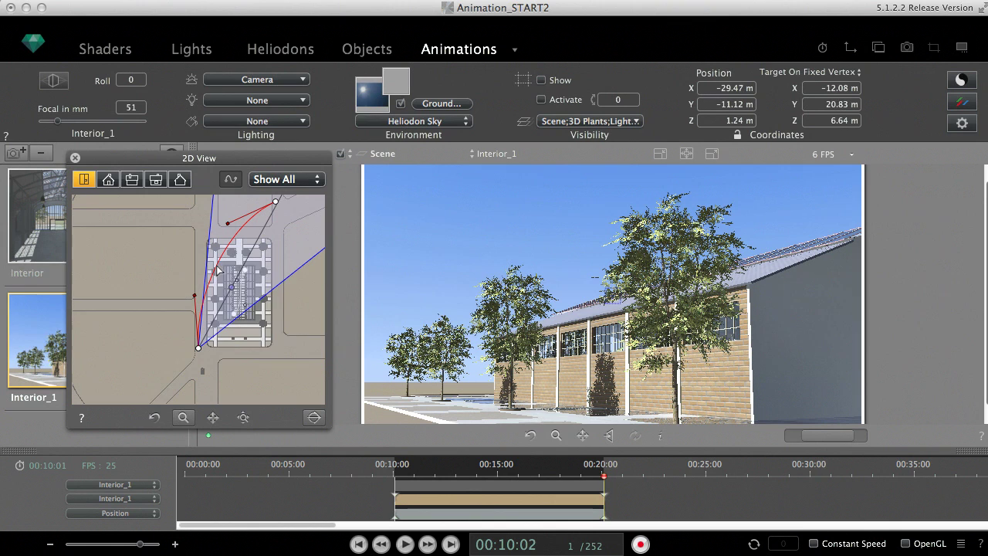
Add a control point midway along the camera path, place it outside the building's edge, and adjust the tangents for a smooth curve.
right_click(217, 269)
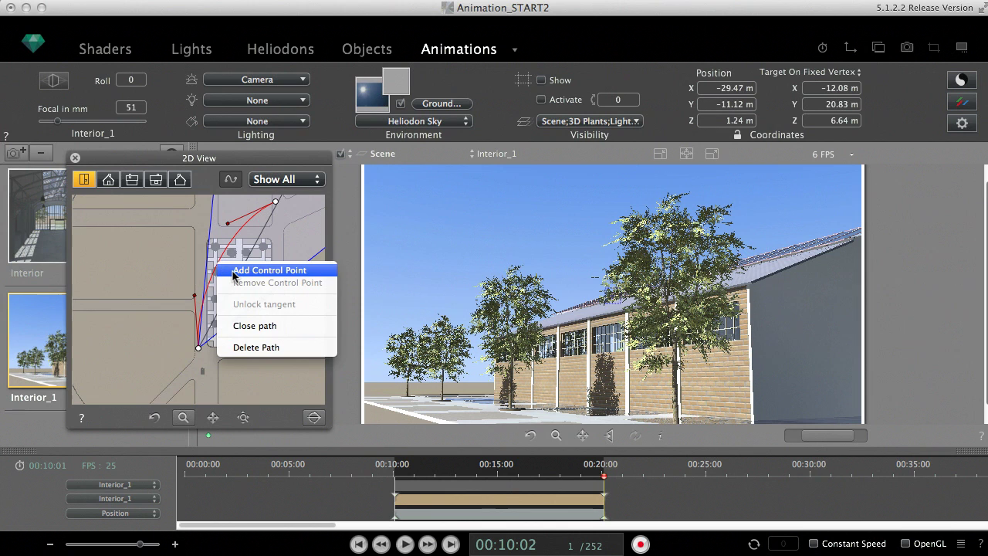
click(233, 271)
drag(217, 265, 202, 253)
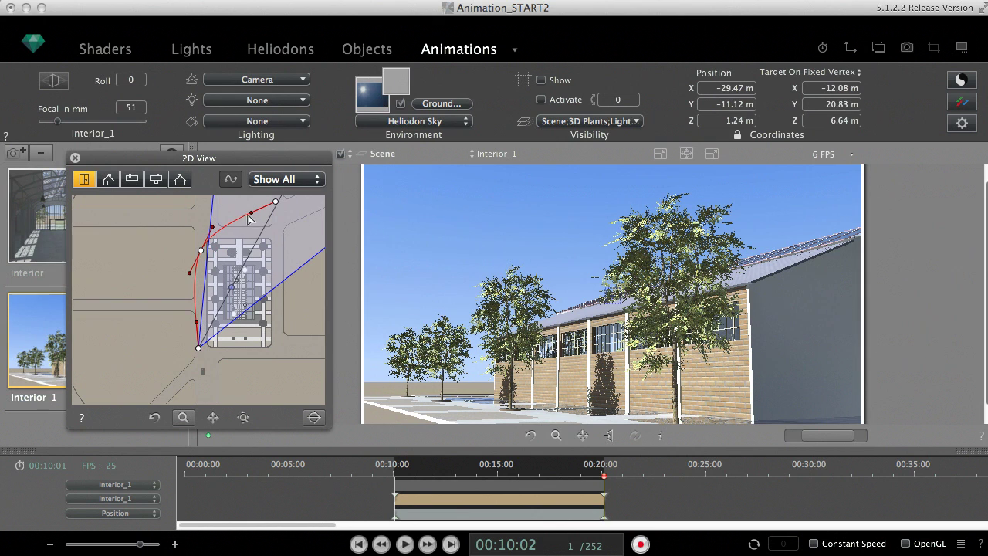
drag(251, 216, 212, 227)
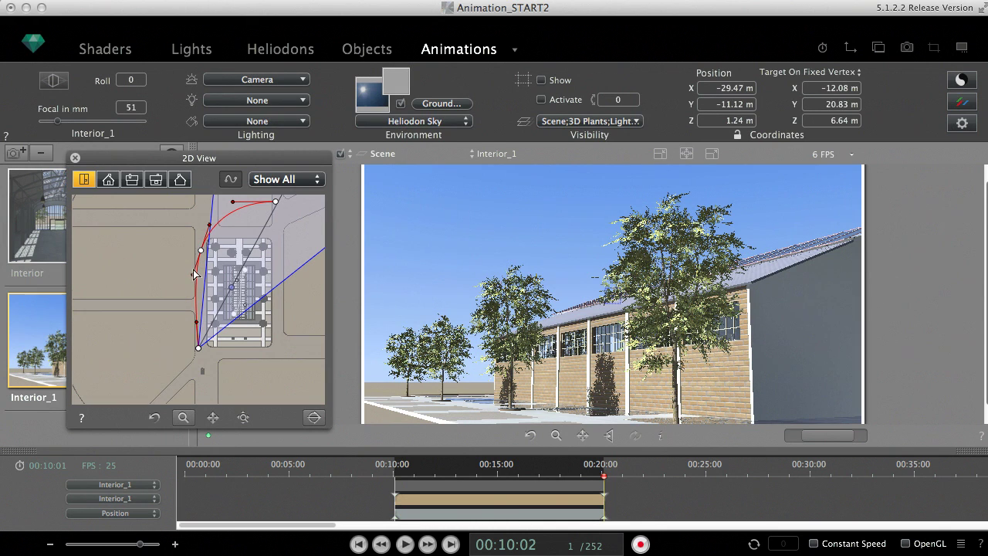
drag(191, 276, 187, 284)
Raise the path's middle control point slightly in the side elevation, then return to the plan view and finish path editing.
click(109, 181)
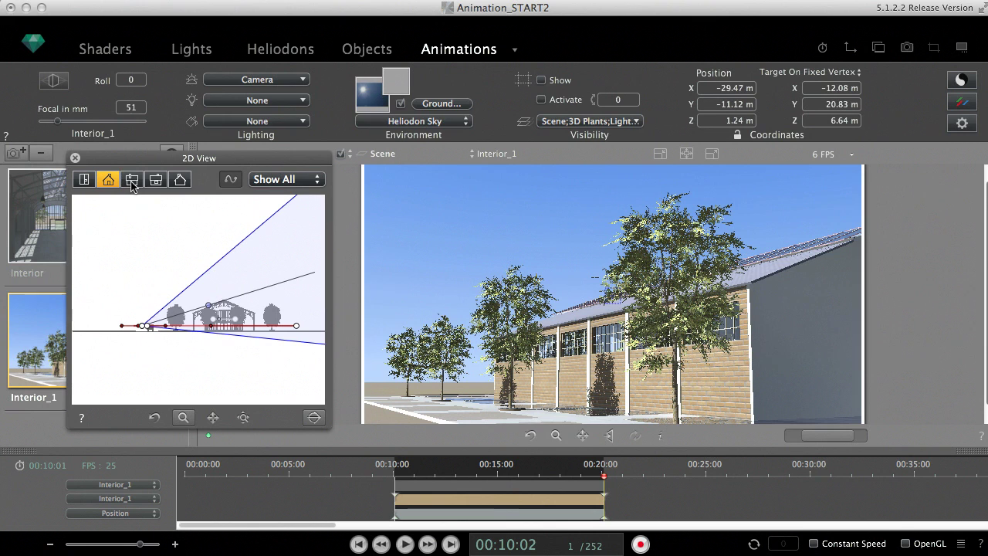
click(132, 181)
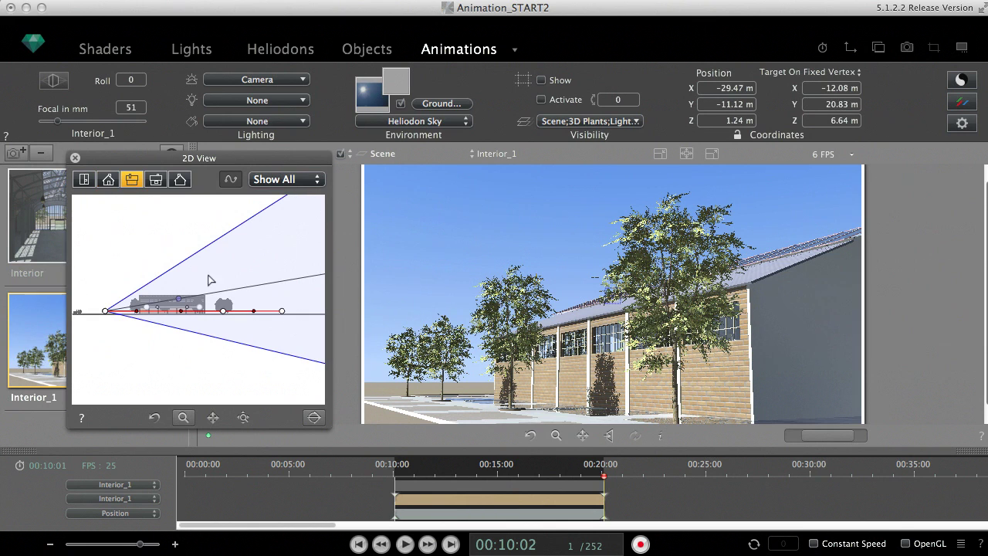
drag(223, 311, 255, 306)
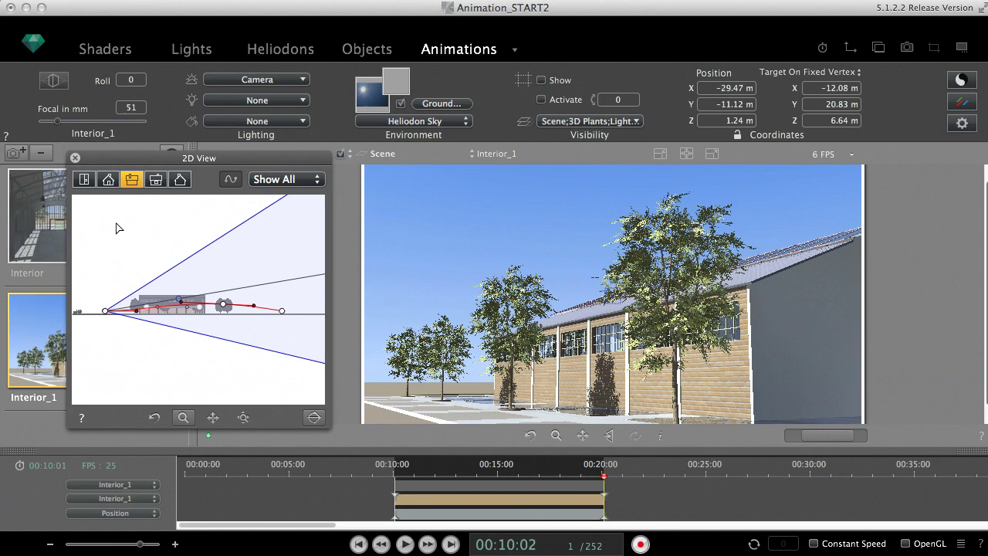
click(83, 180)
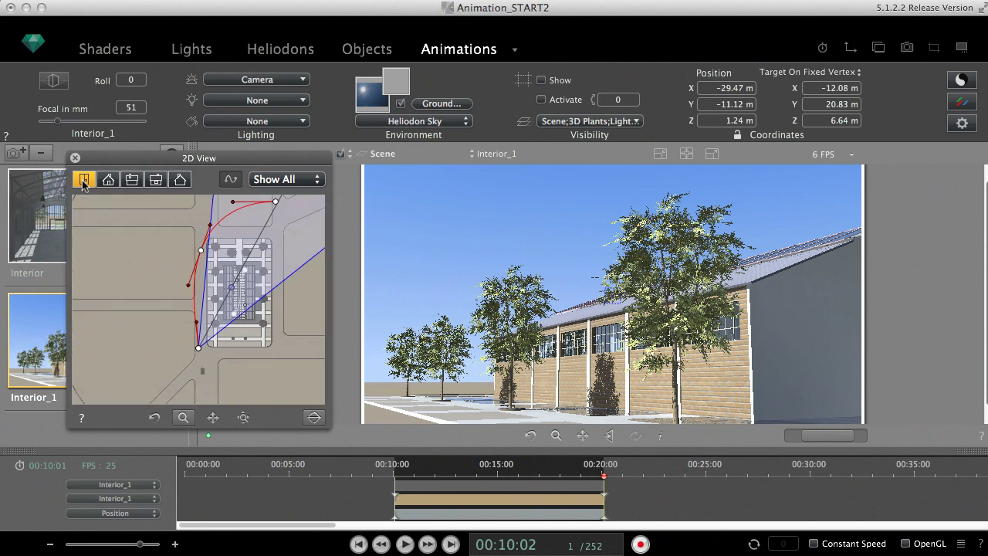
click(231, 180)
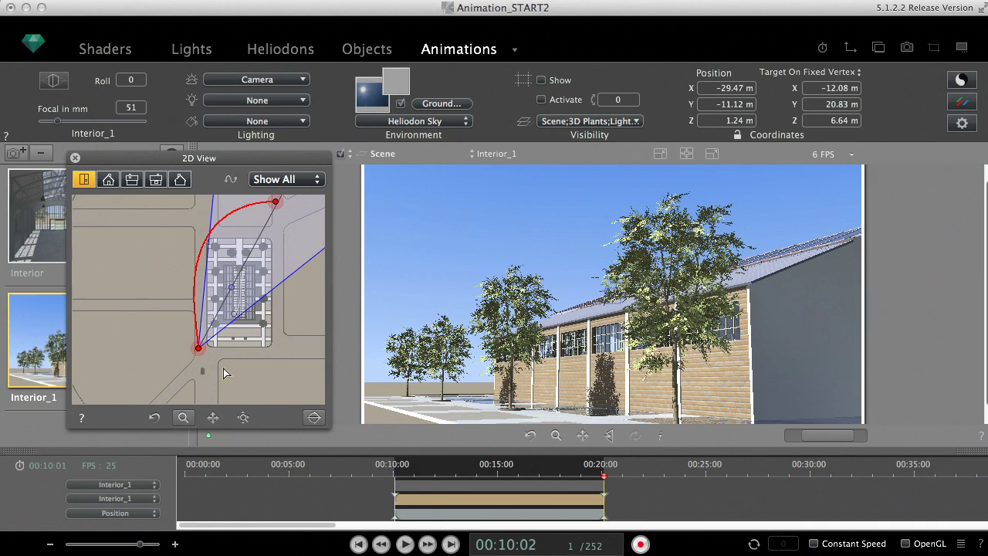
Play the Interior_1 camera animation from its first frame.
click(359, 544)
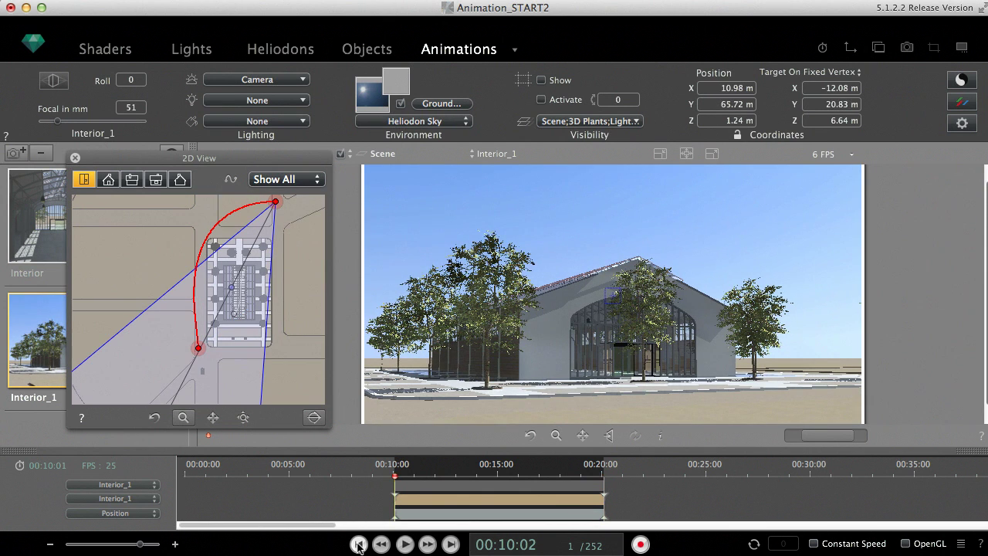
click(406, 544)
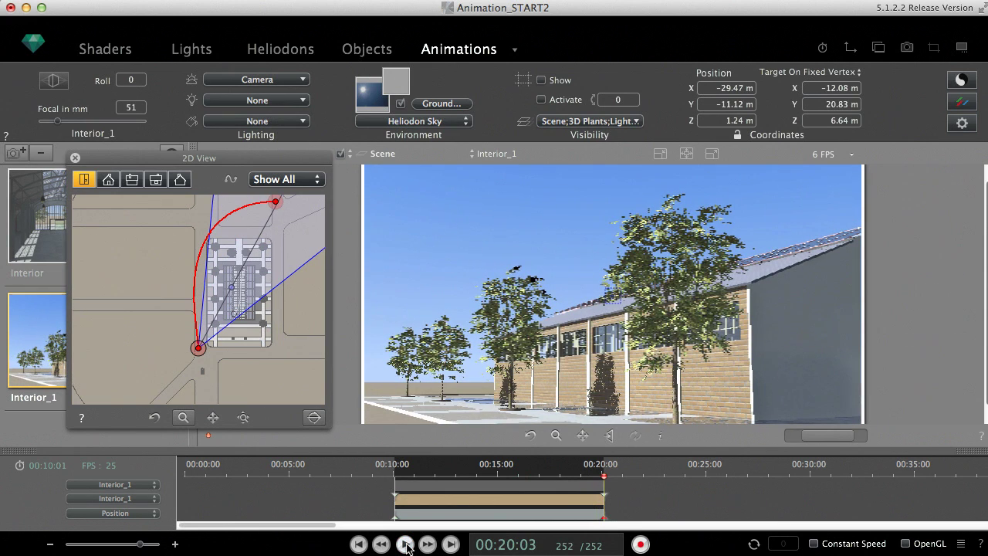
Set the preview rate to 3 FPS and enable the OpenGL display for animation playback.
click(852, 158)
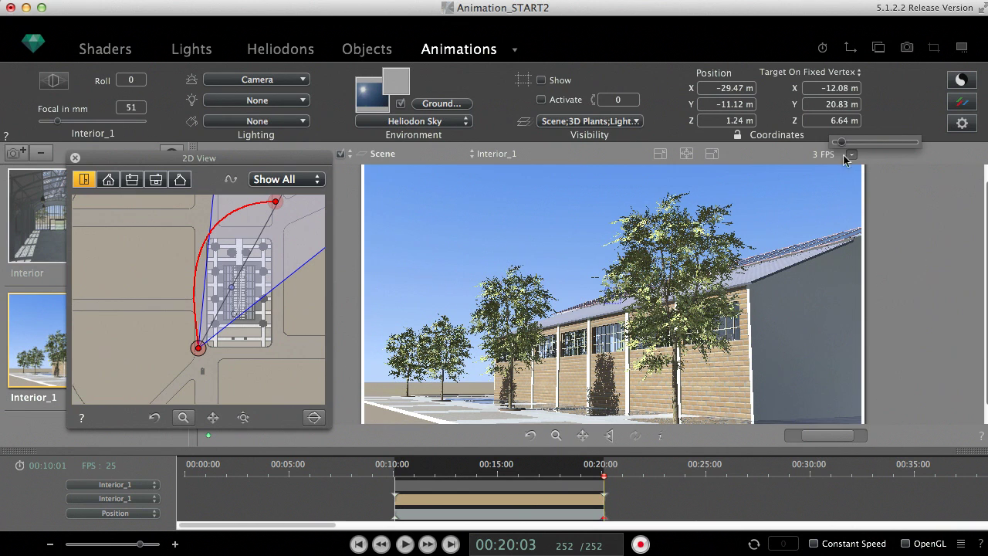
click(884, 199)
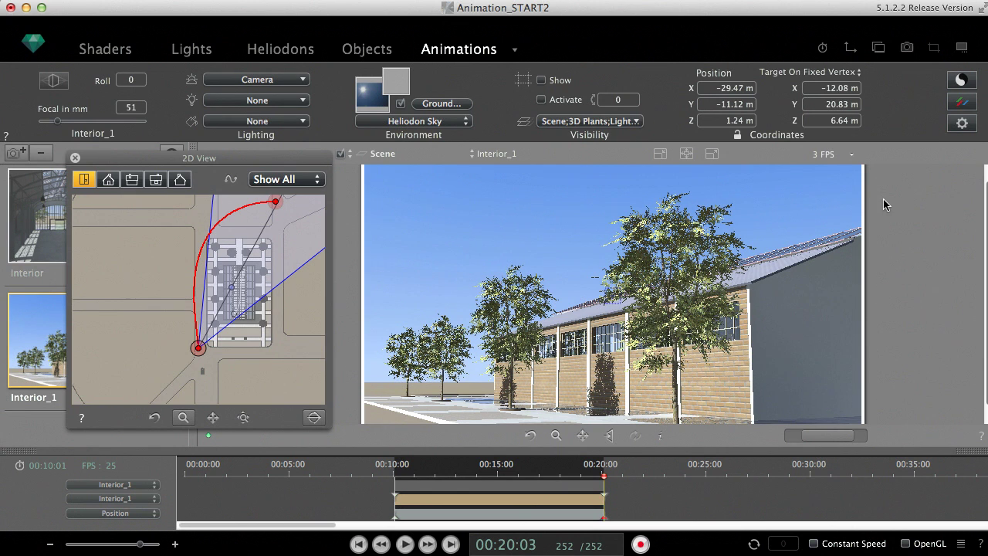
click(906, 544)
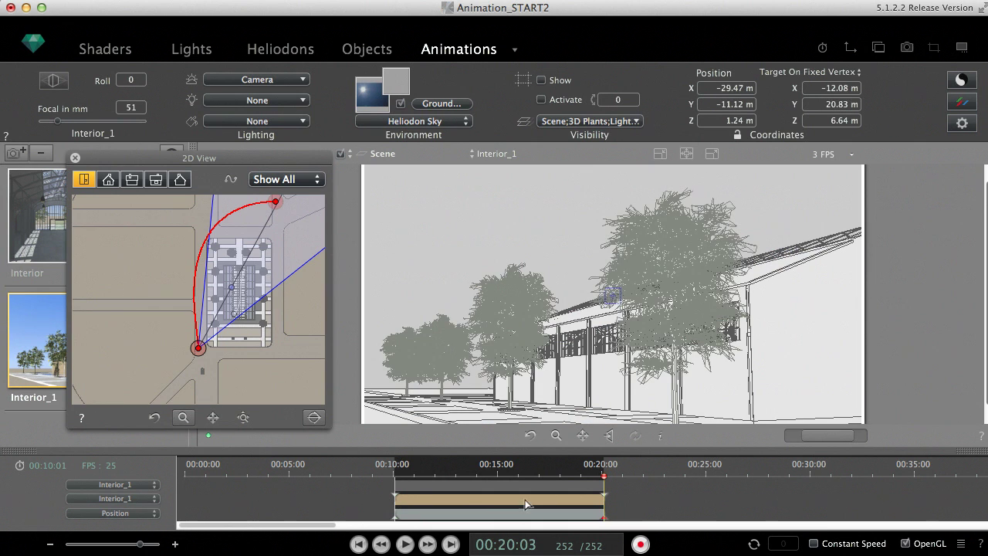
Replay the camera animation from the start in OpenGL mode and return to the first frame.
click(358, 544)
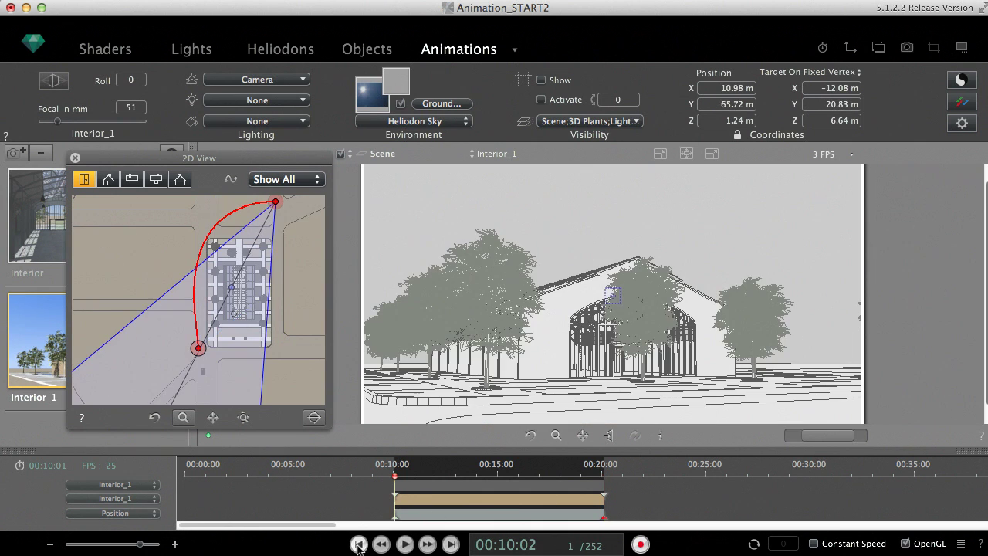
click(406, 544)
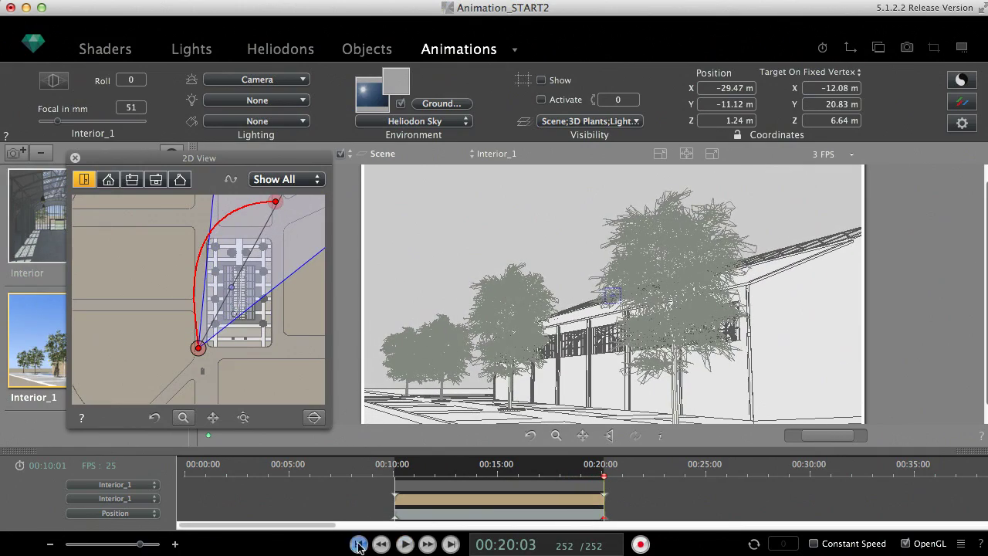
click(359, 545)
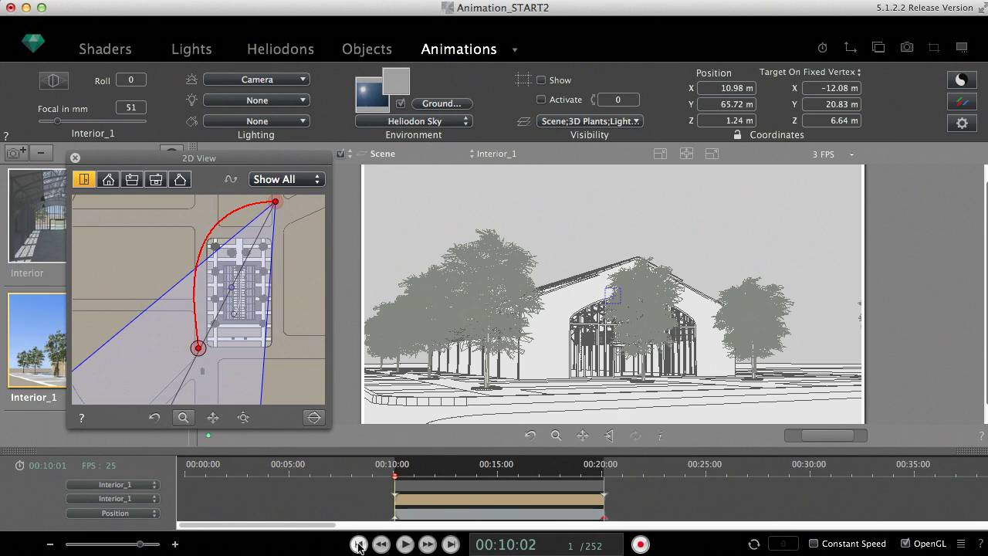
Switch the camera to Target On Path, turn its viewing direction in the plan, and play the animation before rewinding to the first frame.
click(861, 73)
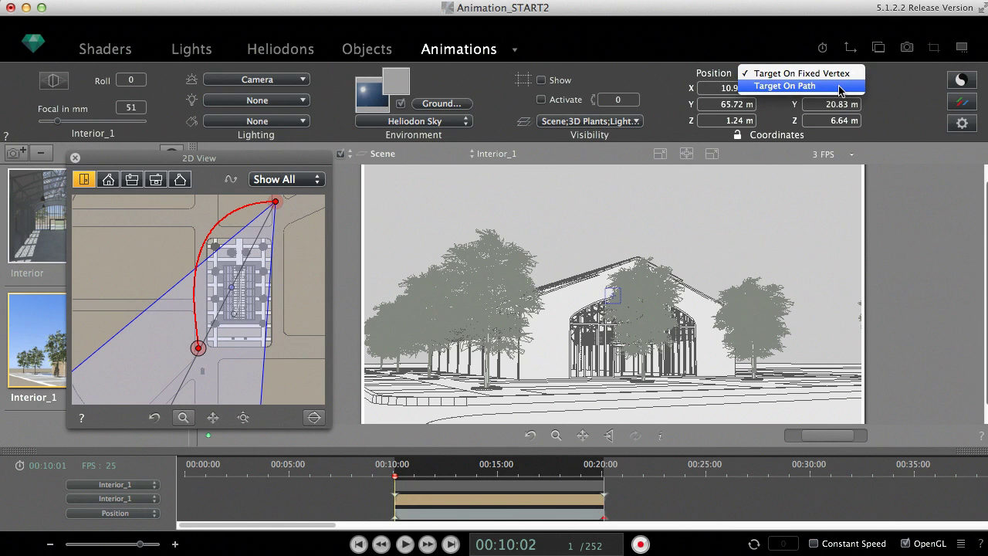
click(839, 86)
drag(246, 268, 226, 244)
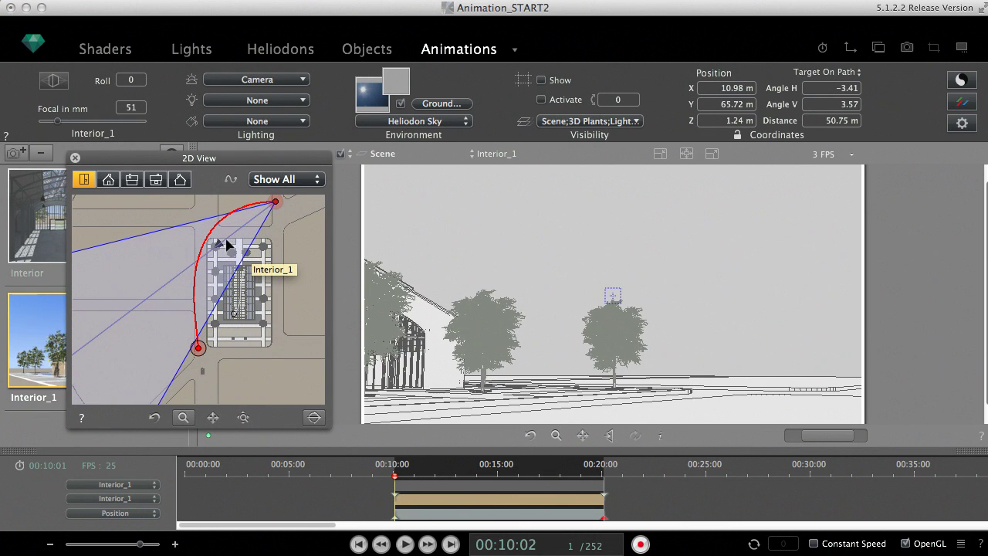
click(406, 544)
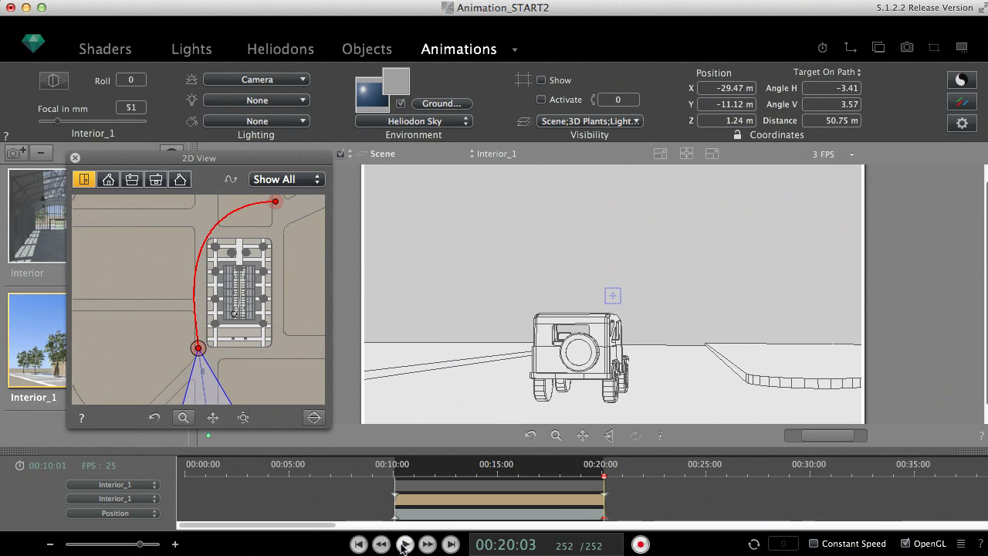
click(359, 544)
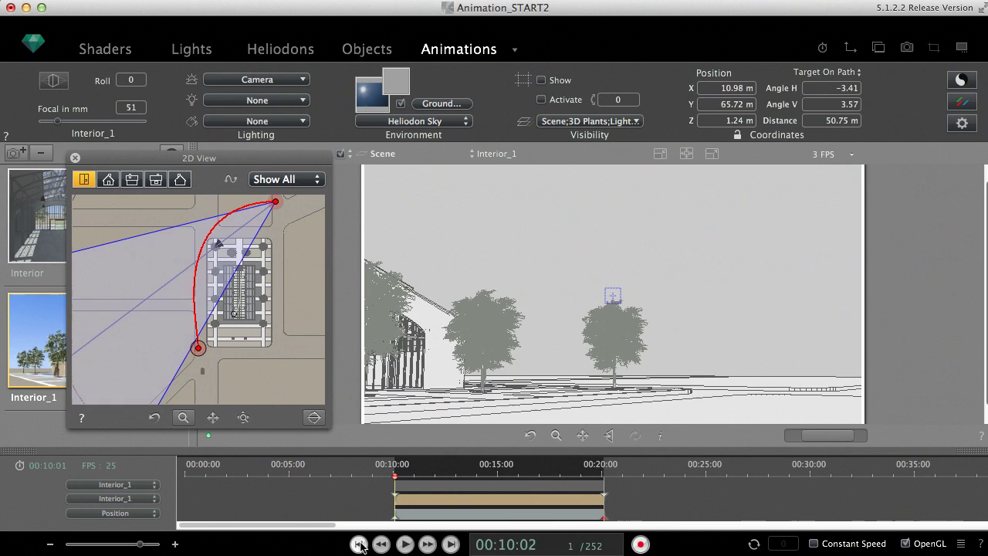
Set the camera back to Target On Fixed Vertex and move its target to the middle of the building in the plan.
click(842, 75)
click(849, 61)
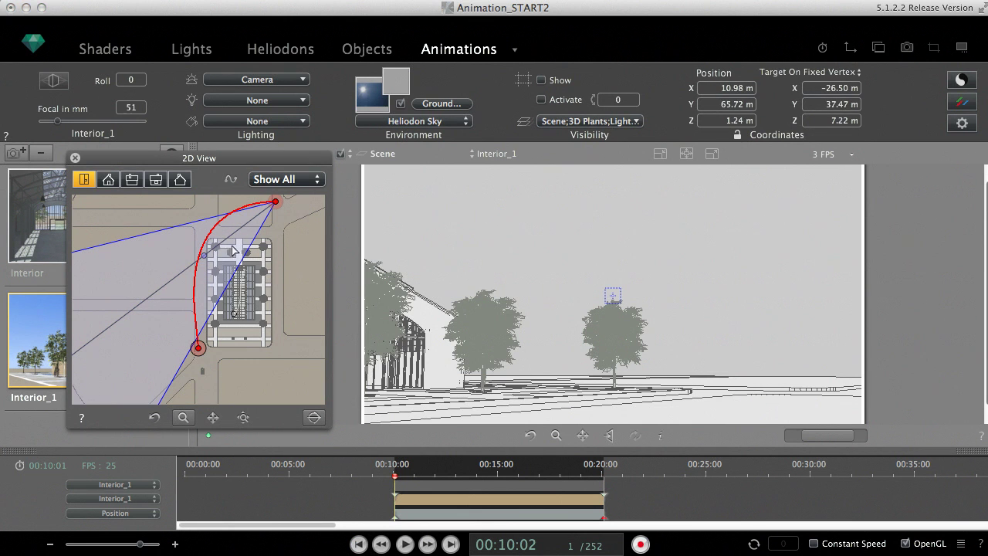
drag(233, 251, 238, 299)
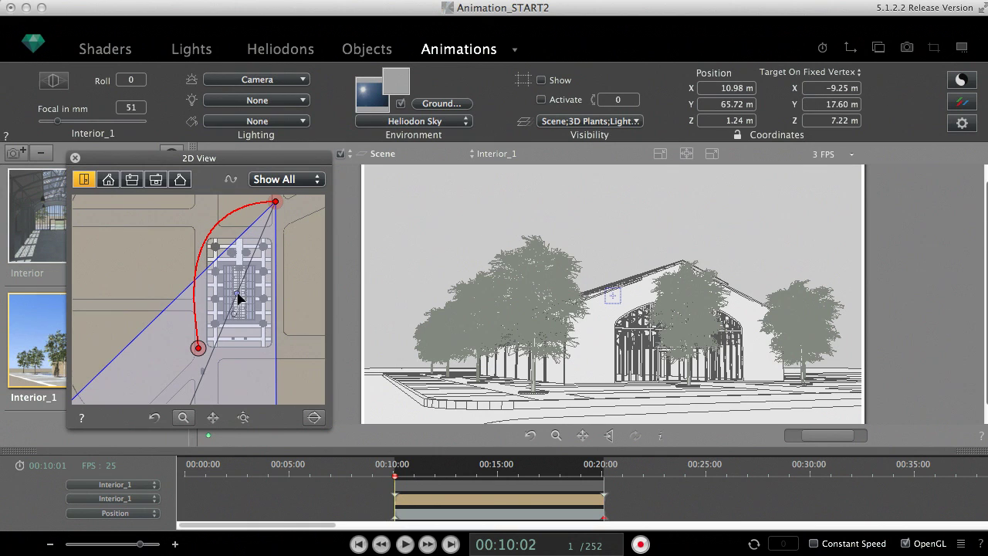
click(232, 183)
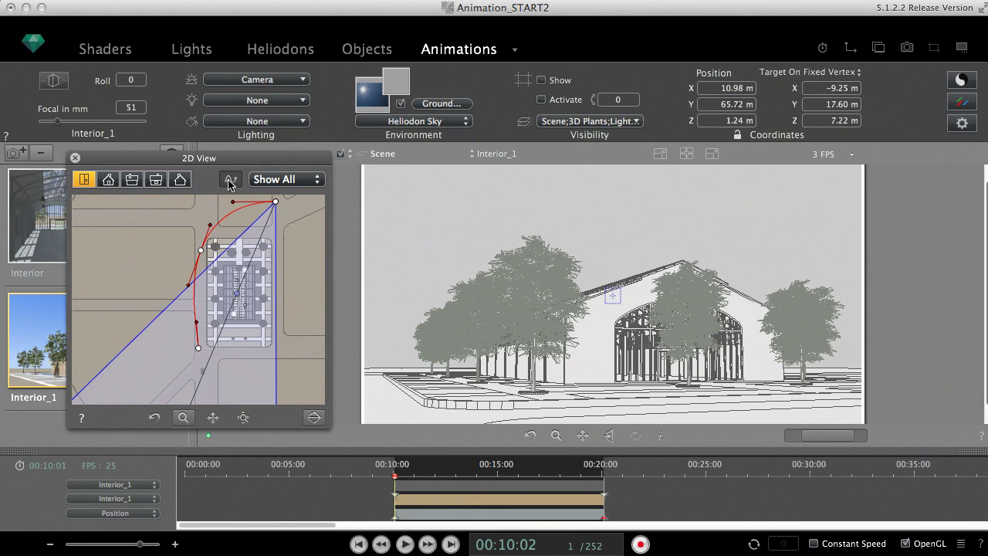
click(230, 182)
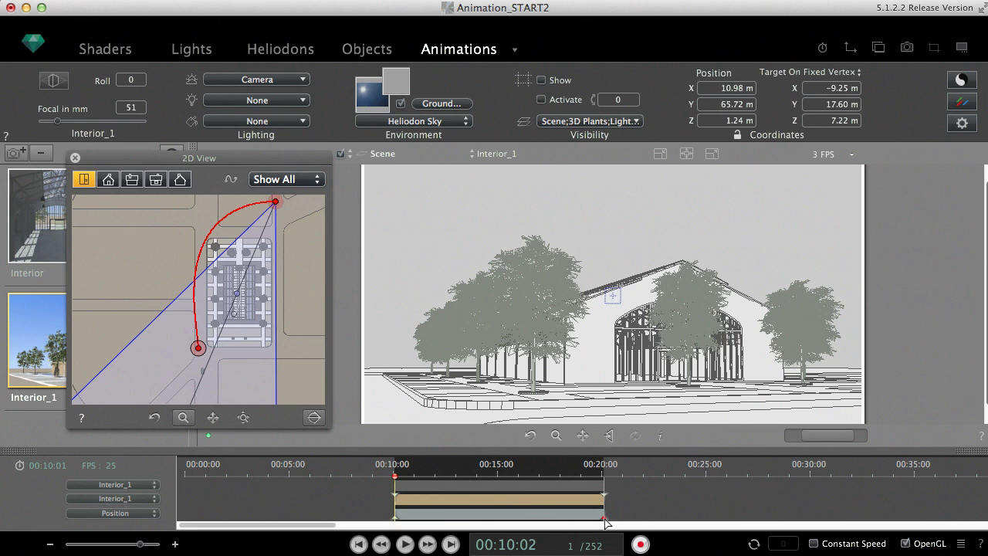
Shorten the Interior_1 position sequence to end at 00:16:16 and play the faster animation.
drag(604, 521, 536, 521)
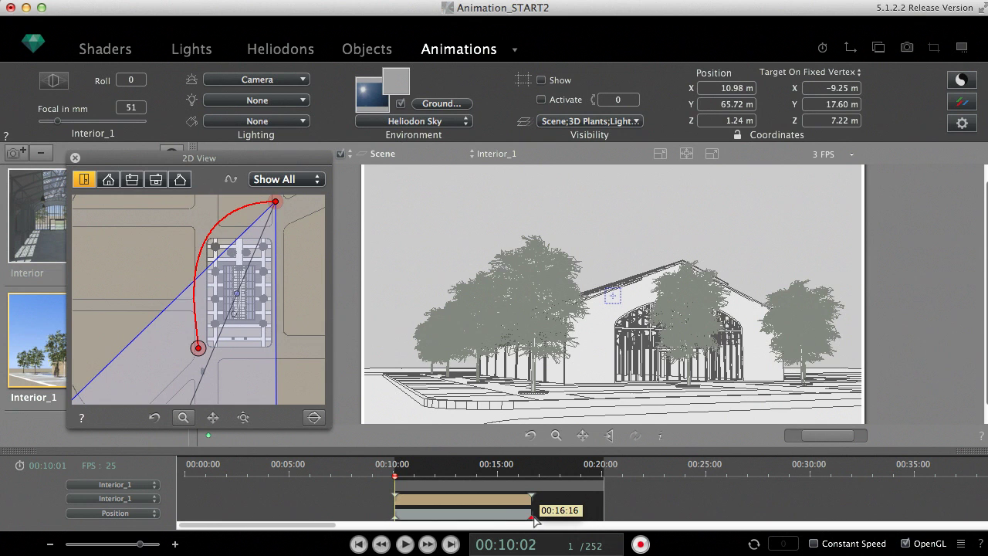
click(403, 544)
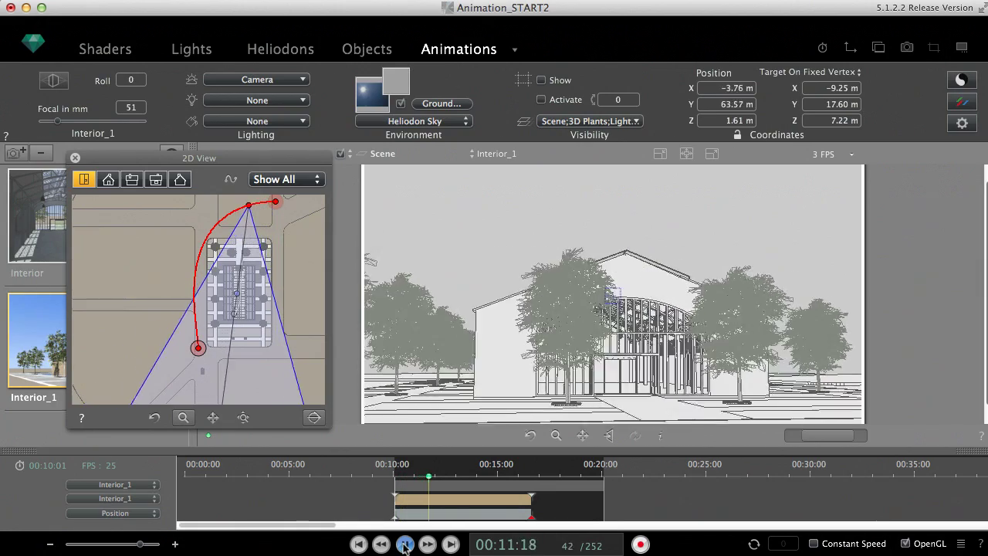